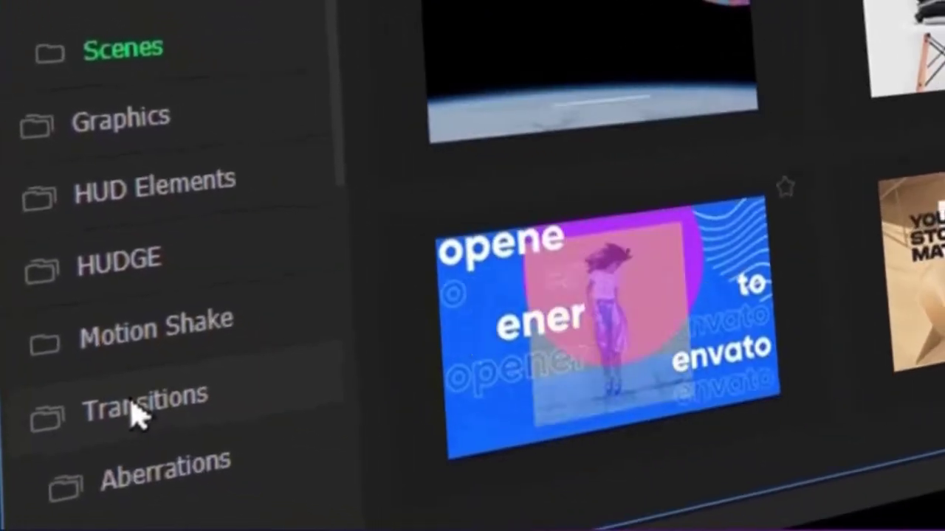
# Open the Transitions preset category in the Motion Bro sidebar
pyautogui.click(136, 412)
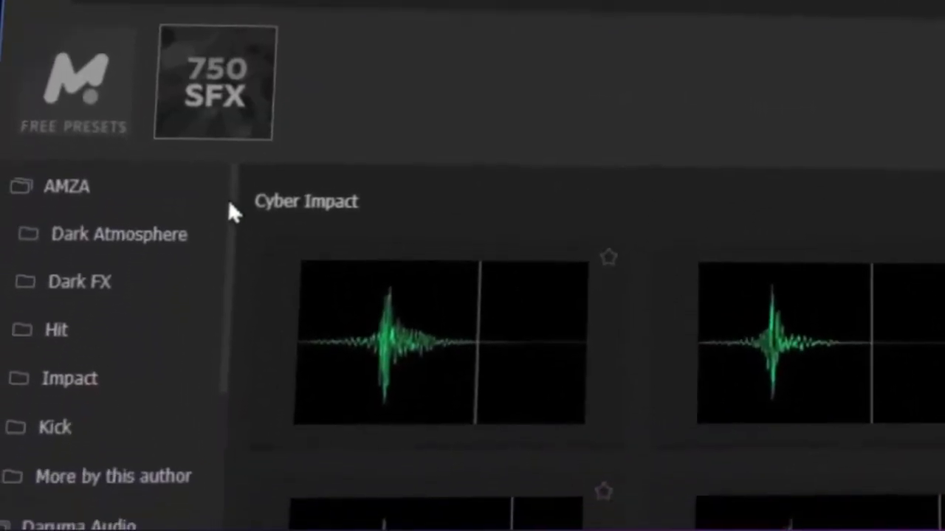
# Audition the Impact sound effects, then browse the Cyber sound category's grid
pyautogui.scroll(-10, 229, 210)
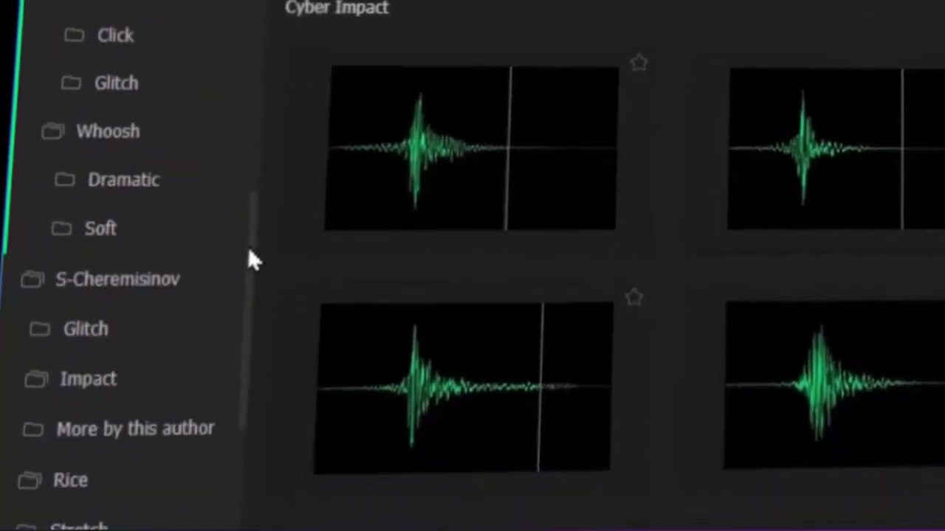
pyautogui.scroll(-10, 249, 260)
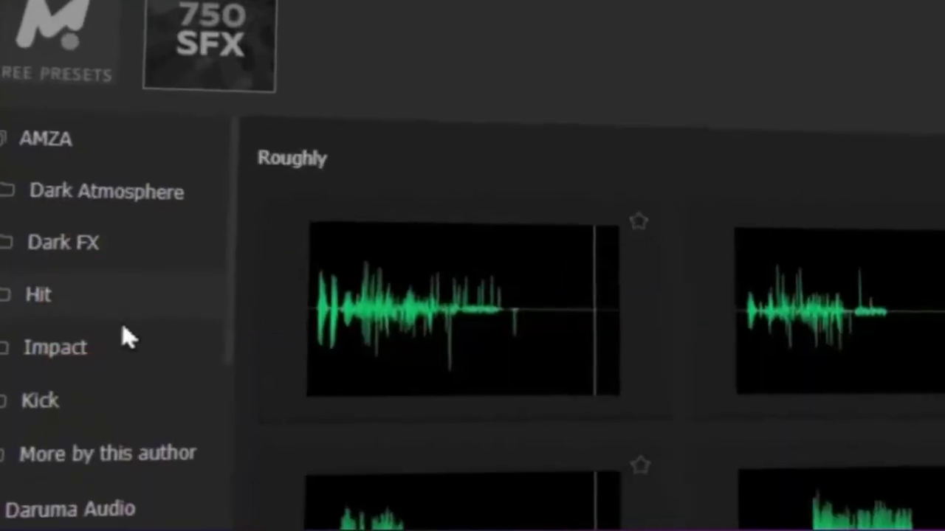
pyautogui.click(126, 337)
pyautogui.moveTo(373, 325)
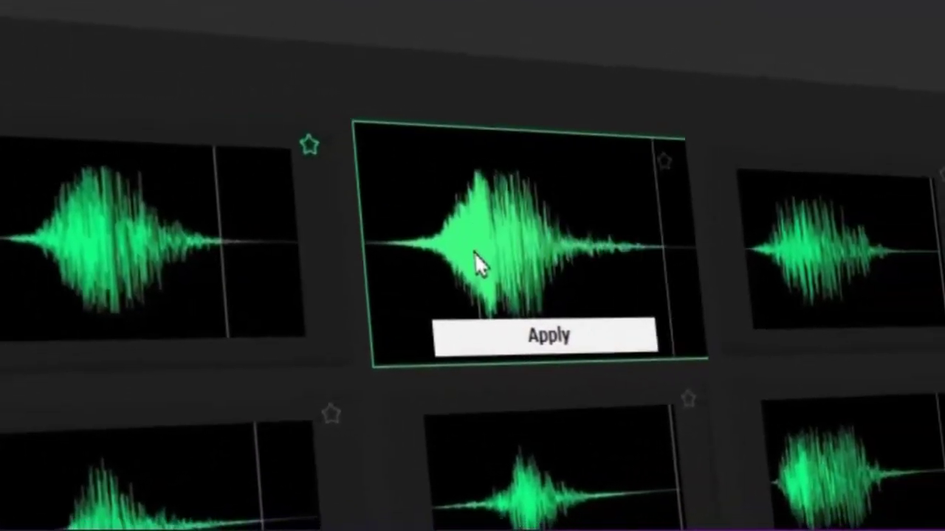
pyautogui.moveTo(915, 266)
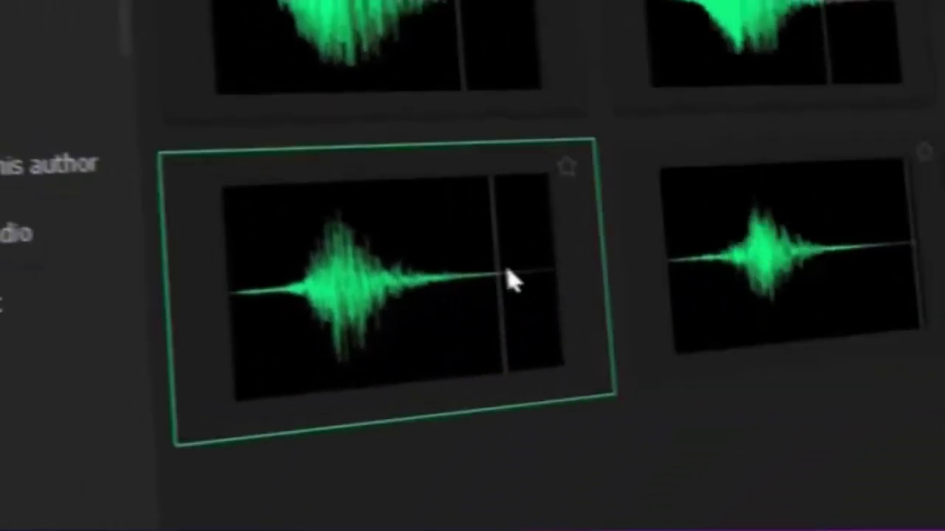
pyautogui.moveTo(546, 267)
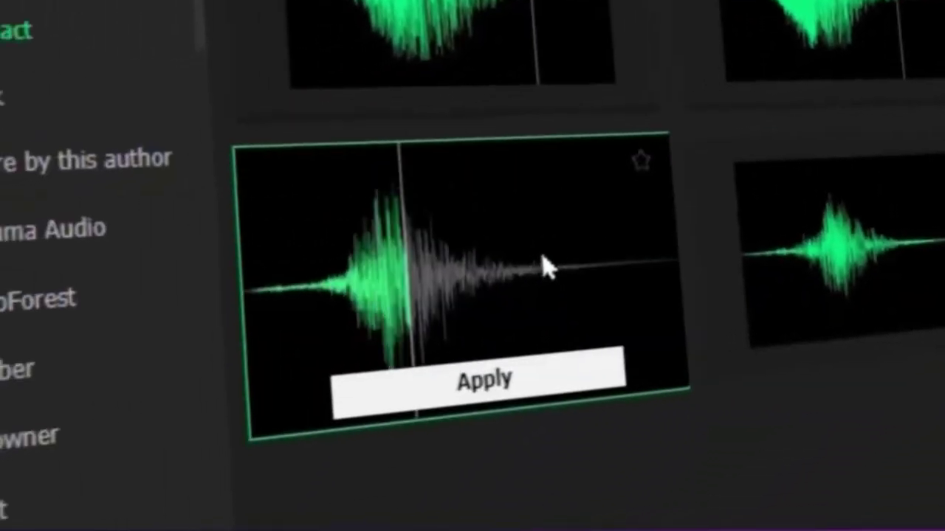
pyautogui.click(13, 369)
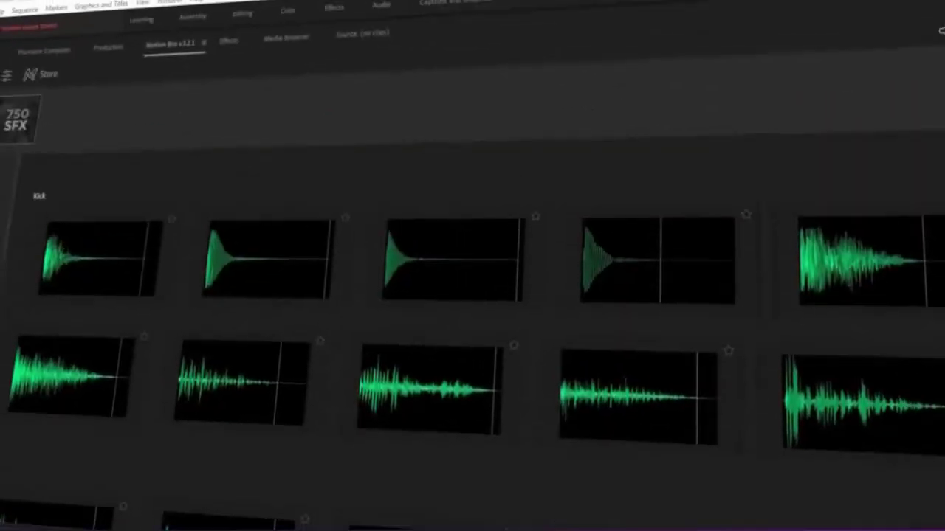
pyautogui.scroll(-15, 472, 332)
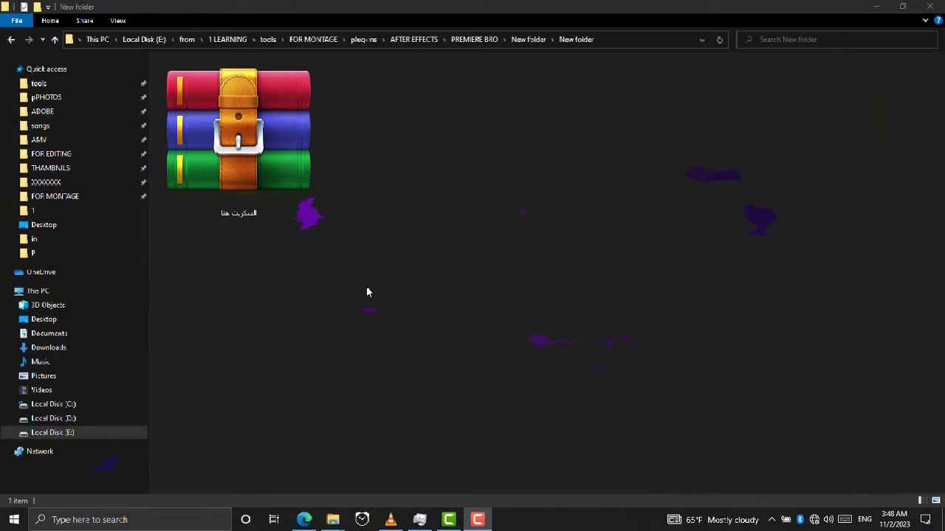
# Extract the downloaded archive here and open the resulting folder
pyautogui.rightClick(275, 115)
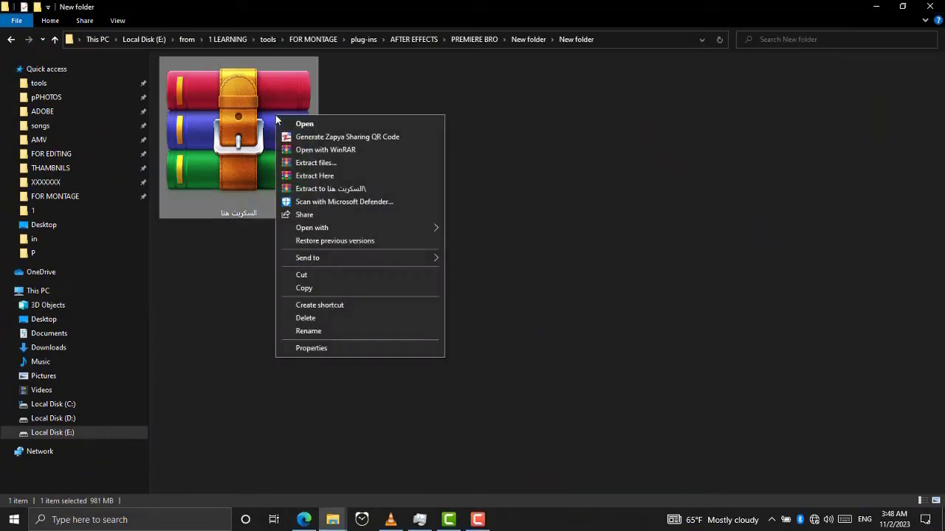
pyautogui.click(310, 180)
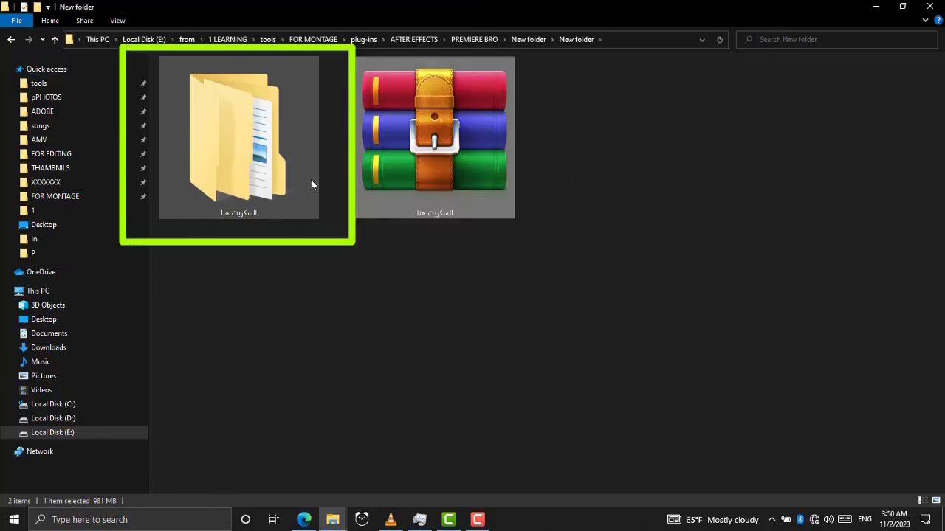
pyautogui.click(288, 162)
pyautogui.doubleClick(271, 140)
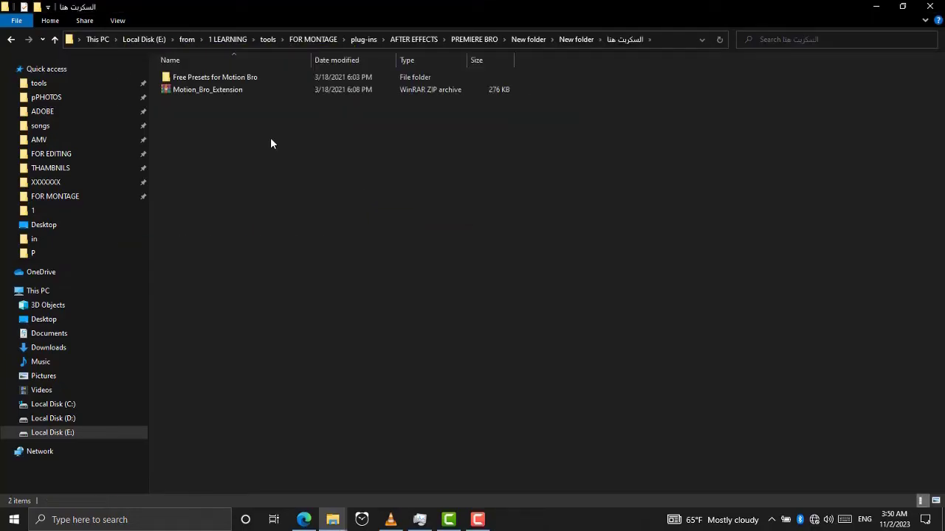
# Show the folder as extra large icons and extract Motion_Bro_Extension in place
pyautogui.rightClick(270, 138)
pyautogui.click(248, 148)
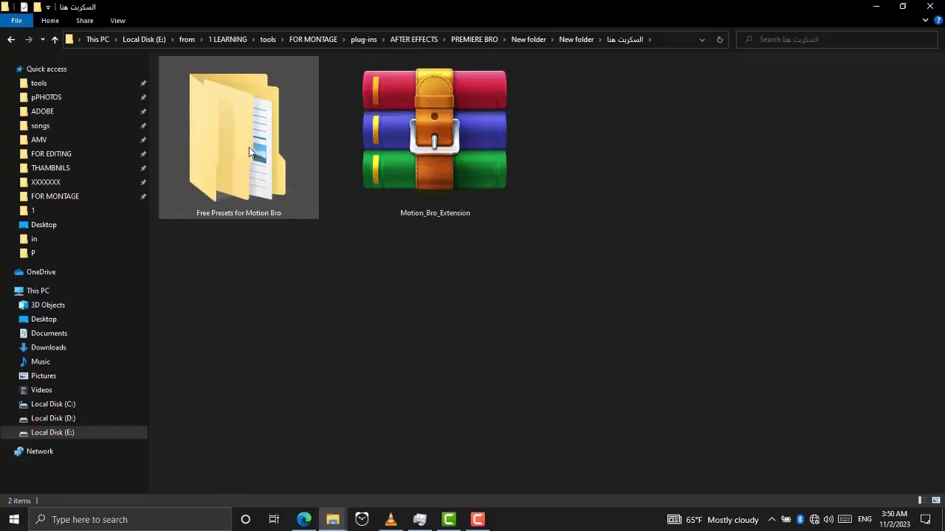
pyautogui.rightClick(416, 137)
pyautogui.click(428, 194)
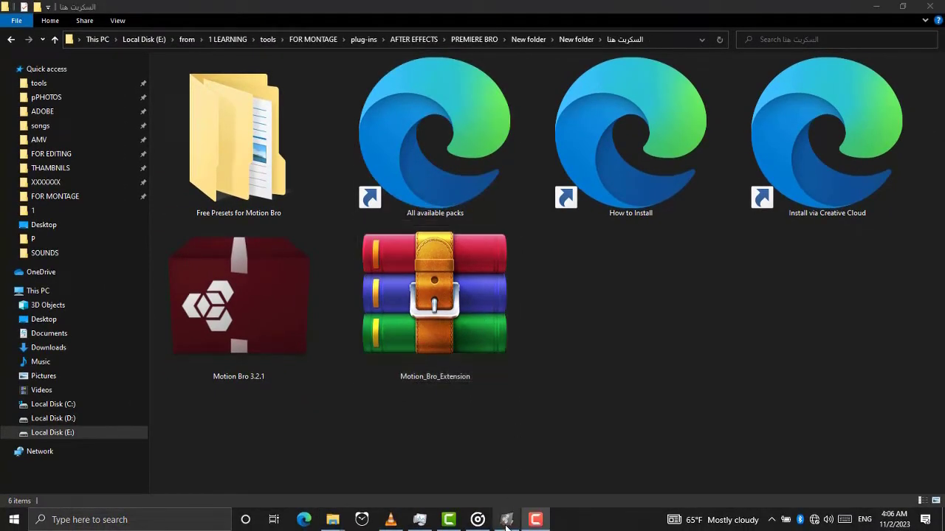
# Install Motion Bro 3.2.1 by dropping it onto ZXP Installer, then close the installer
pyautogui.click(506, 521)
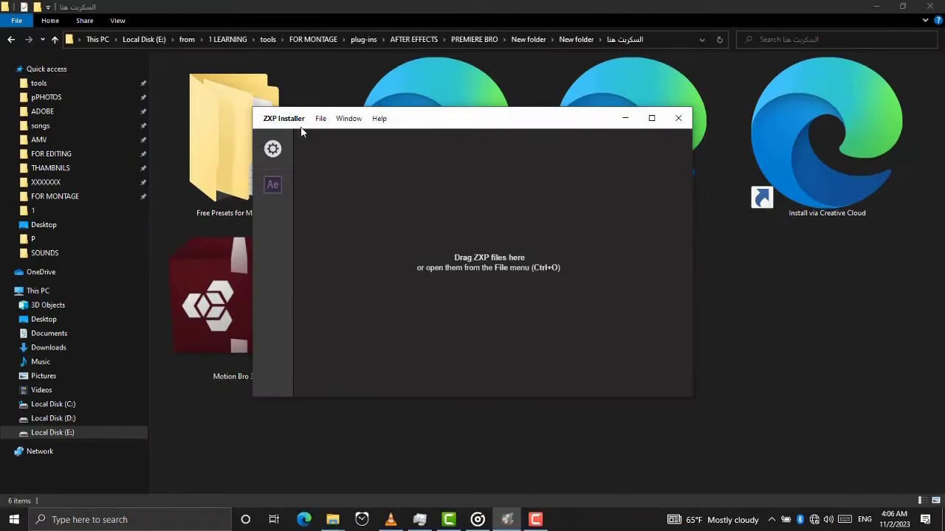
pyautogui.moveTo(226, 304); pyautogui.dragTo(327, 295)
pyautogui.moveTo(436, 282); pyautogui.dragTo(436, 282)
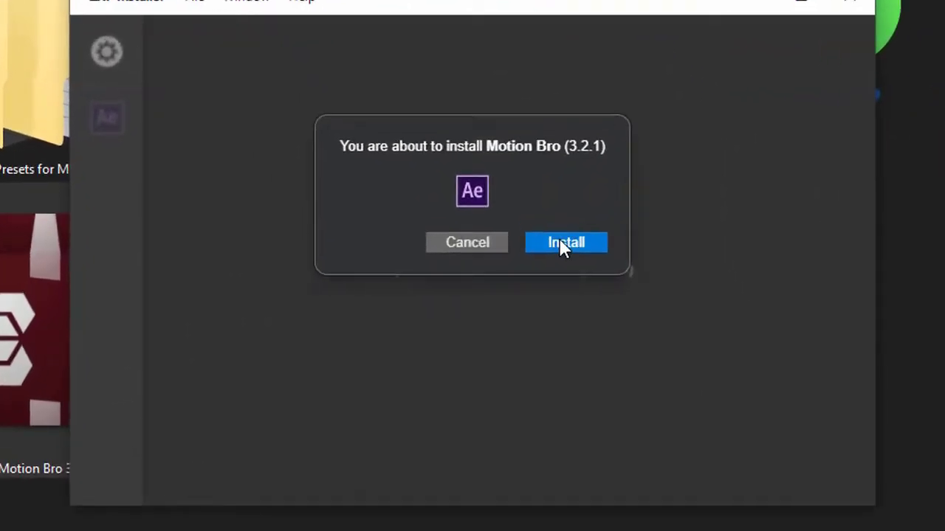
pyautogui.click(559, 238)
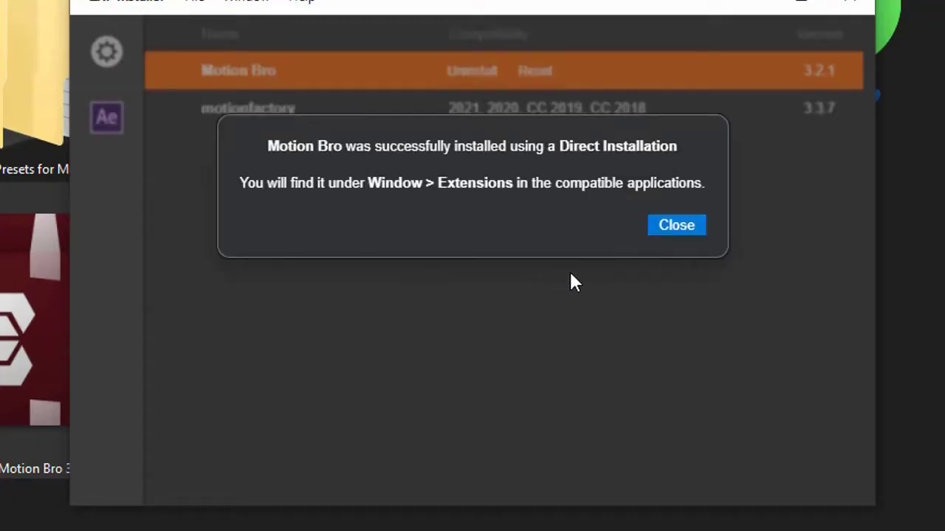
pyautogui.click(673, 228)
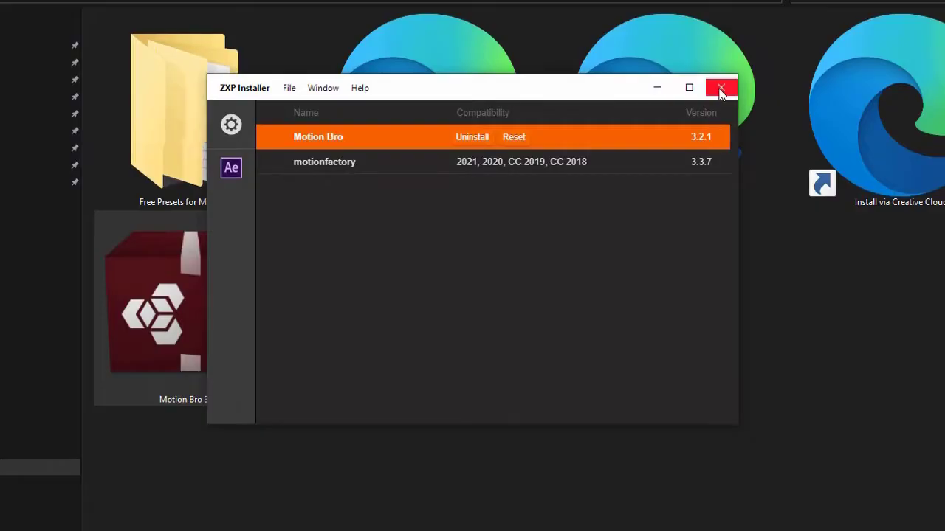
pyautogui.click(720, 89)
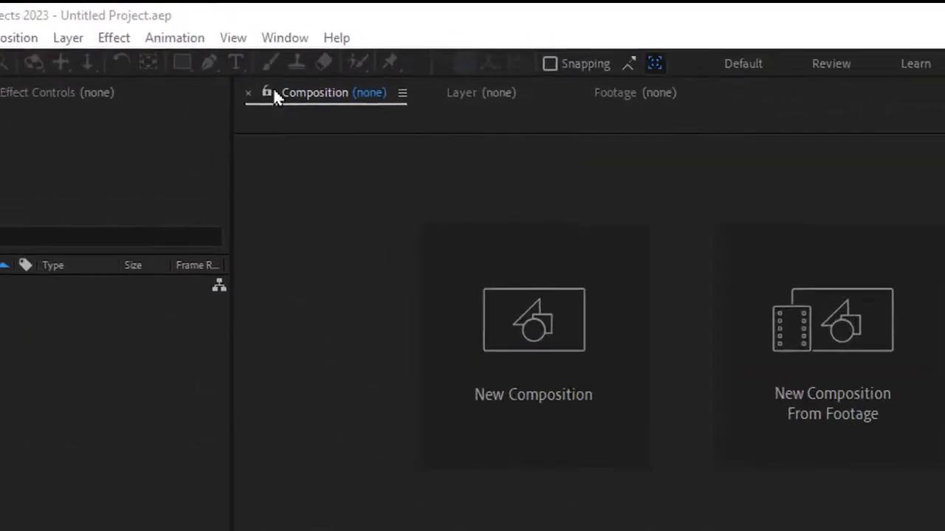
# Open the Motion Bro v3.2.1 panel from Window > Extensions
pyautogui.click(268, 42)
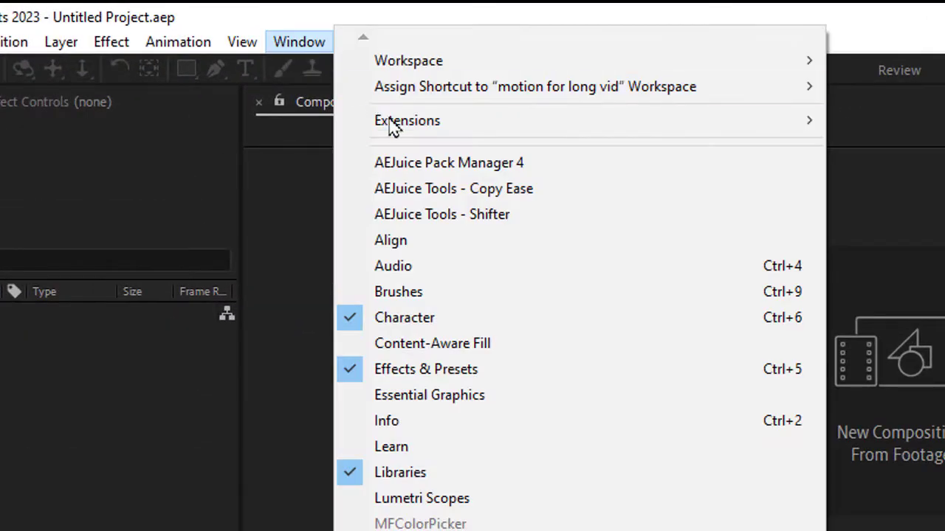
pyautogui.moveTo(396, 131)
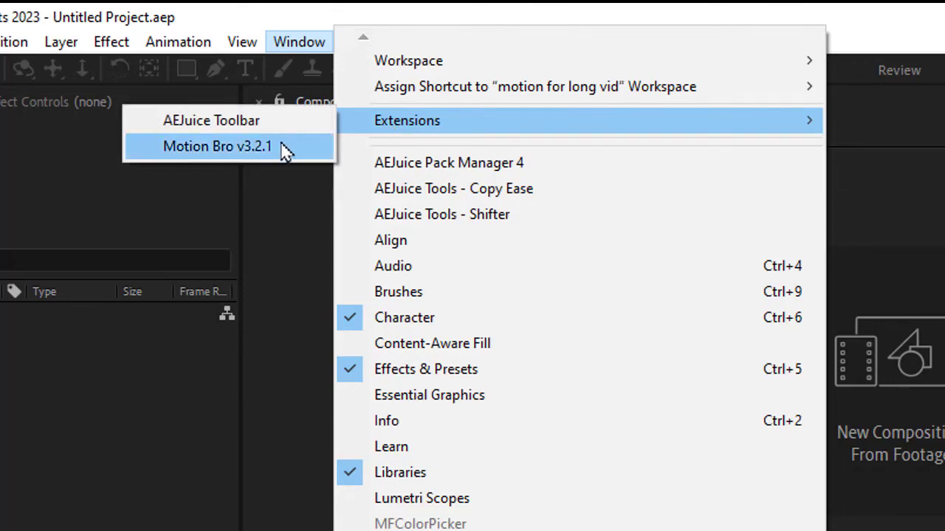
pyautogui.click(285, 148)
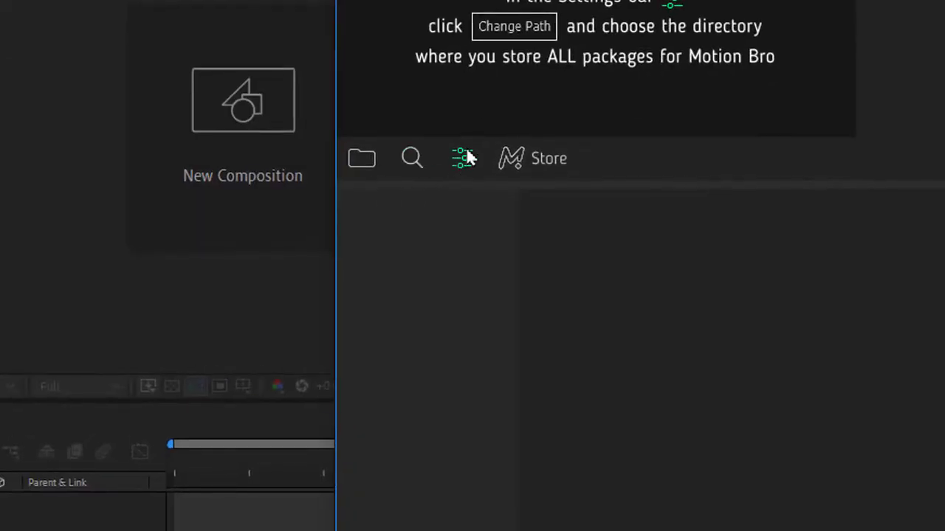
# Set Motion Bro's packages directory to the Free Presets for Motion Bro folder
pyautogui.click(462, 158)
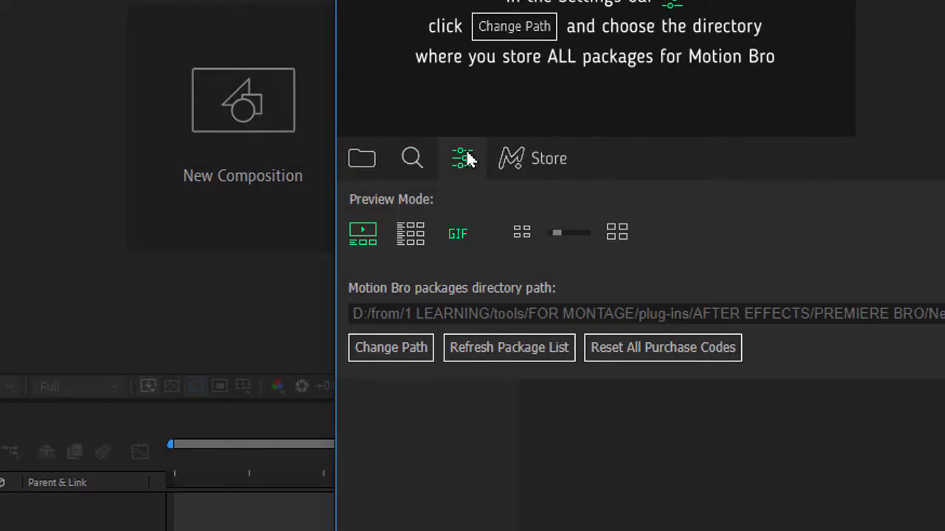
pyautogui.click(407, 351)
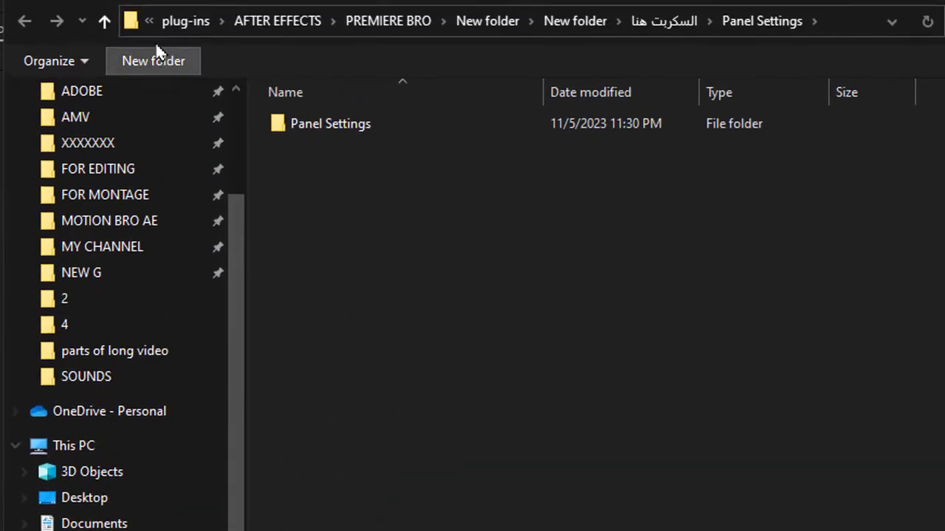
pyautogui.click(104, 20)
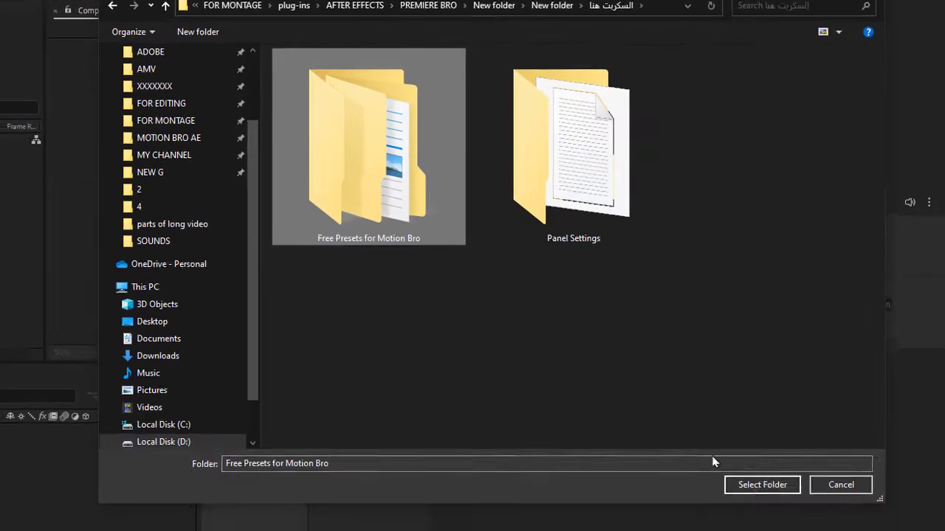
pyautogui.click(761, 481)
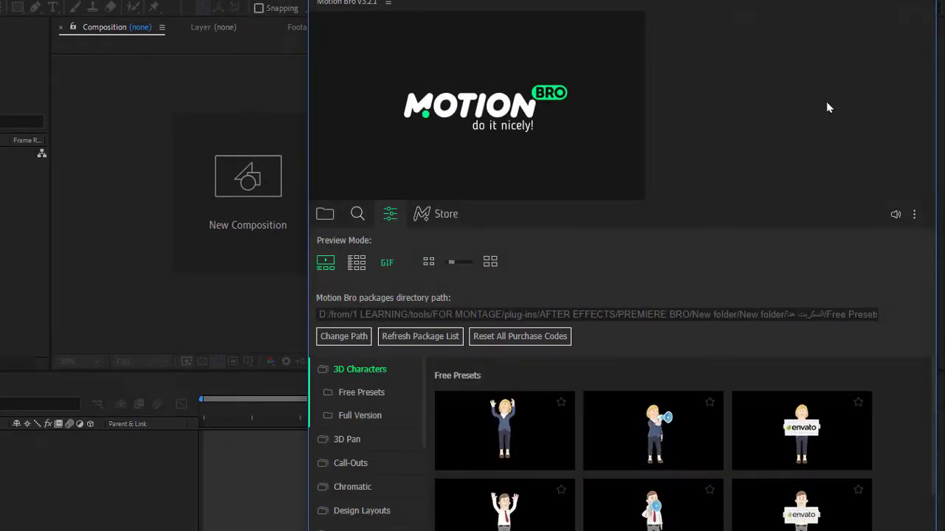
# Open the 750 SFX pack from FREE PRESETS and preview its Impact sounds
pyautogui.click(324, 214)
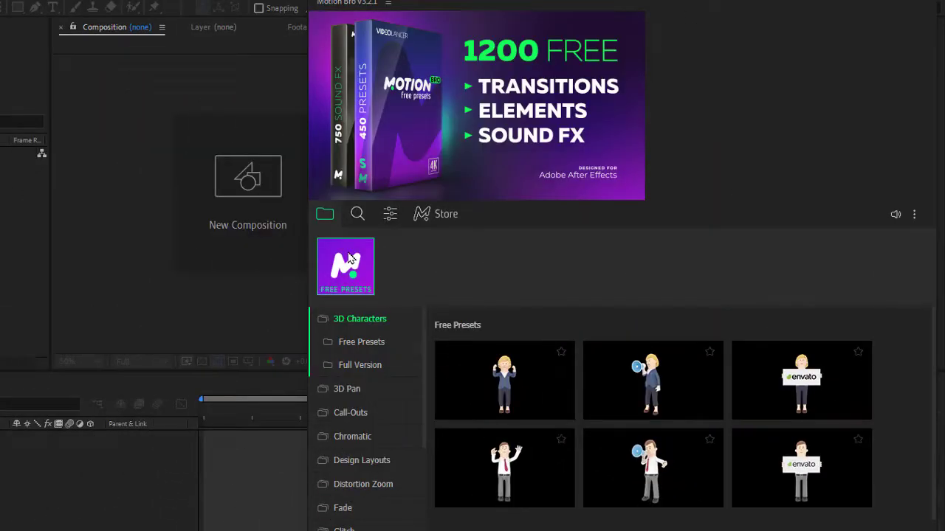
pyautogui.click(349, 258)
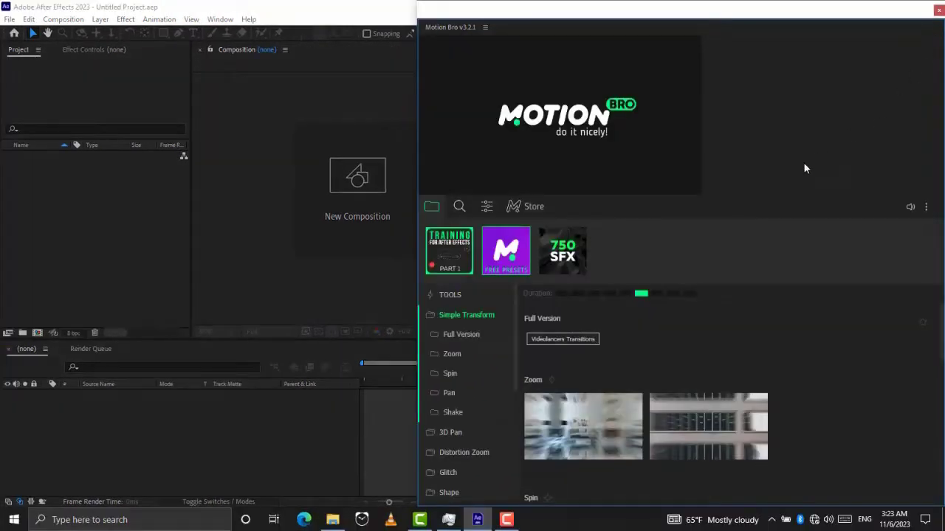
pyautogui.click(573, 258)
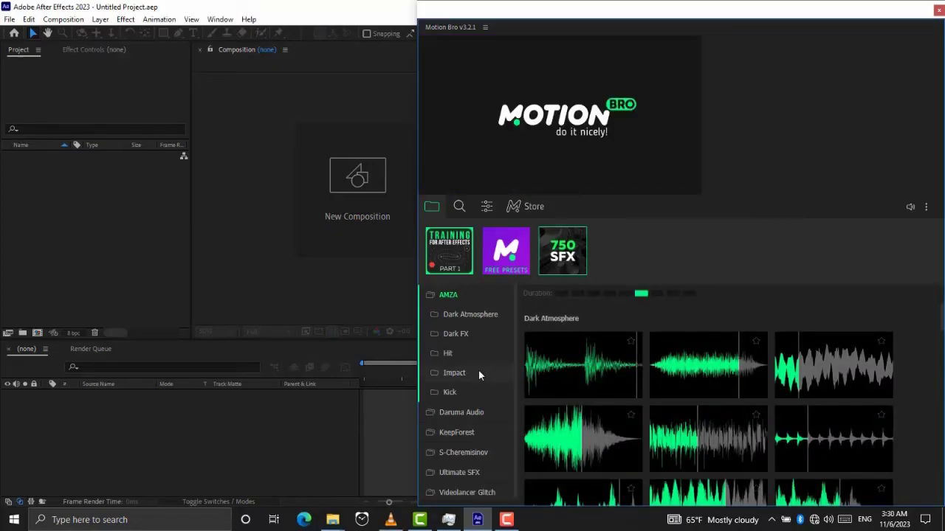
pyautogui.click(454, 373)
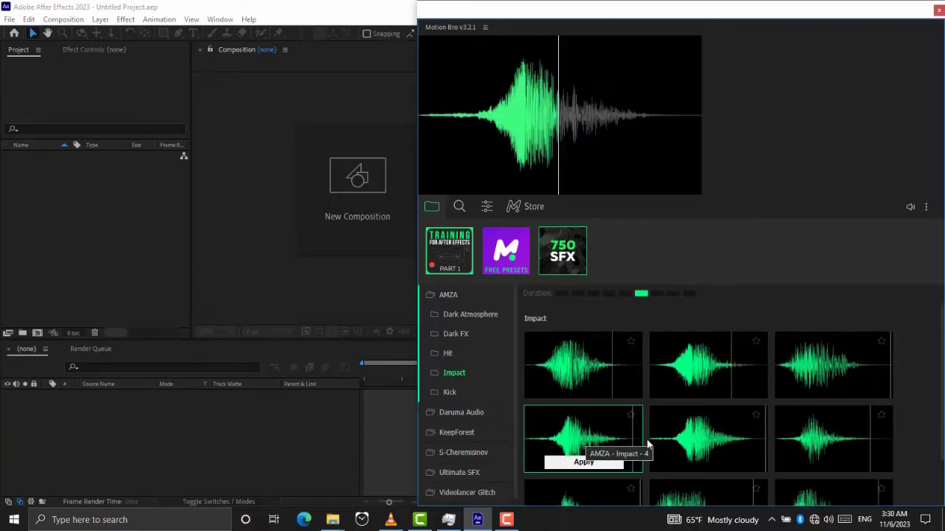
pyautogui.moveTo(787, 444)
pyautogui.moveTo(801, 389)
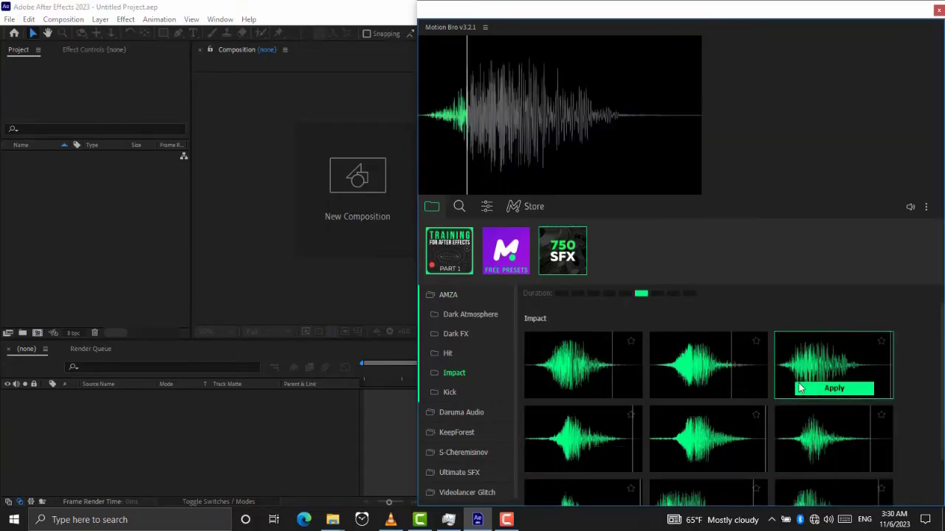
# Preview the Kick sounds, then list and audition the Ultimate SFX Agressive effects
pyautogui.click(449, 392)
pyautogui.moveTo(548, 375)
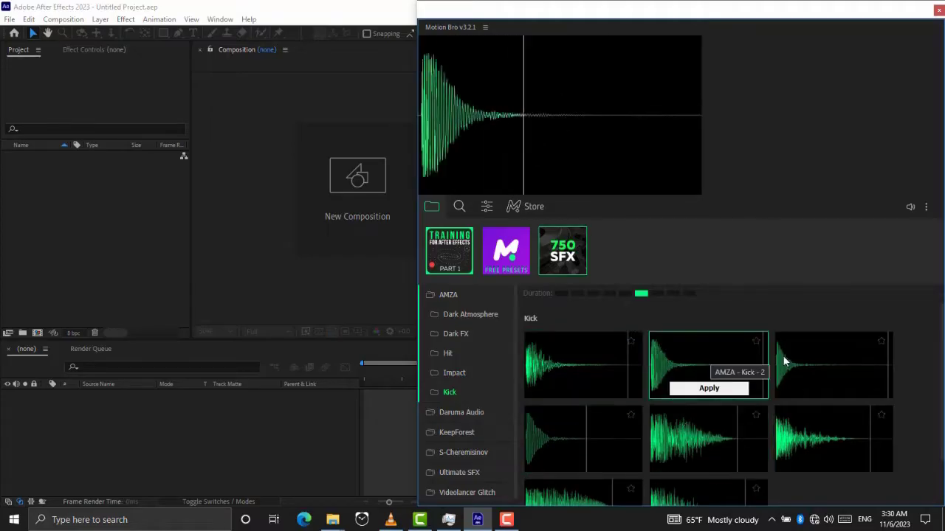
pyautogui.moveTo(789, 367)
pyautogui.click(487, 473)
pyautogui.moveTo(545, 369)
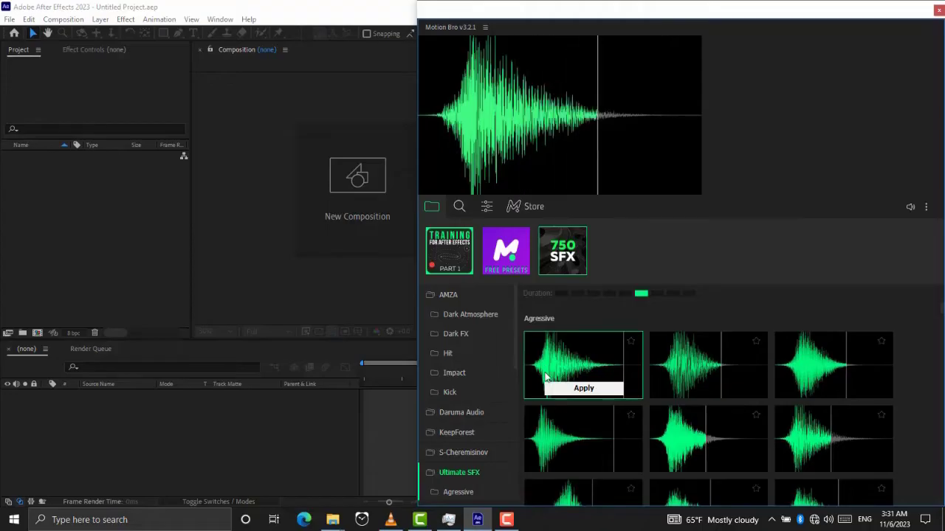
pyautogui.moveTo(557, 440)
pyautogui.moveTo(692, 443)
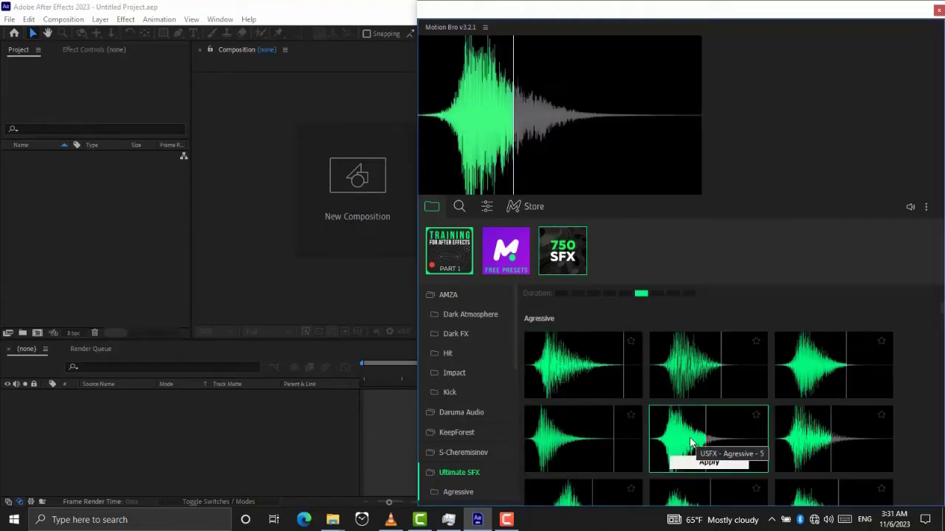
pyautogui.moveTo(820, 375)
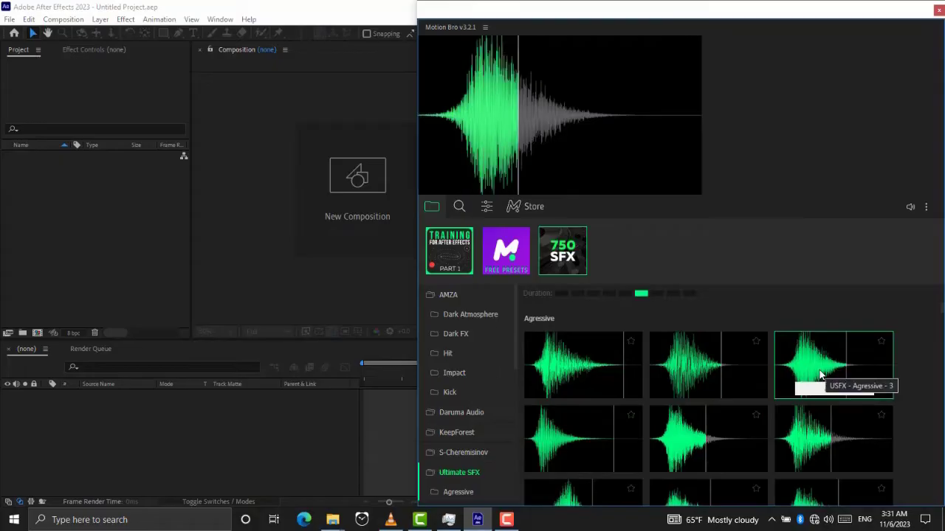
# Open the FREE PRESETS pack and look through the Simple Transform transitions
pyautogui.click(508, 256)
pyautogui.click(471, 315)
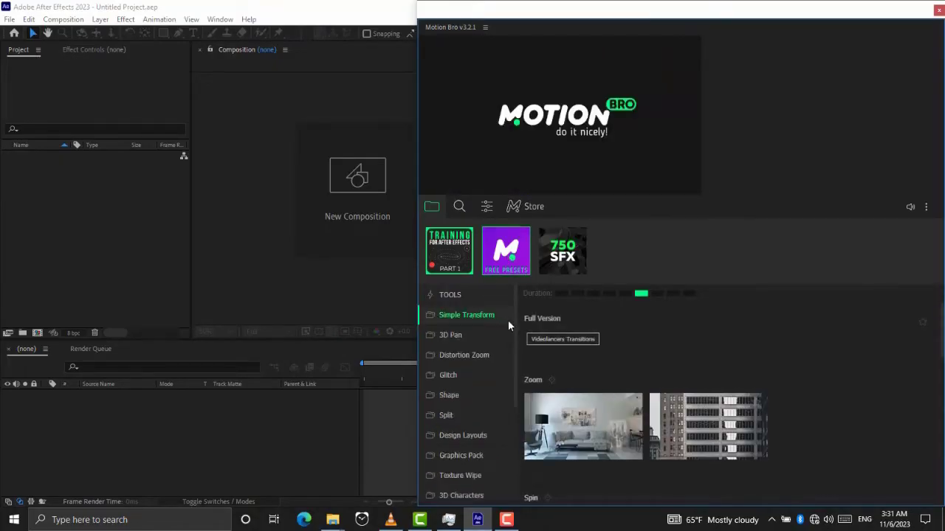
pyautogui.moveTo(668, 428)
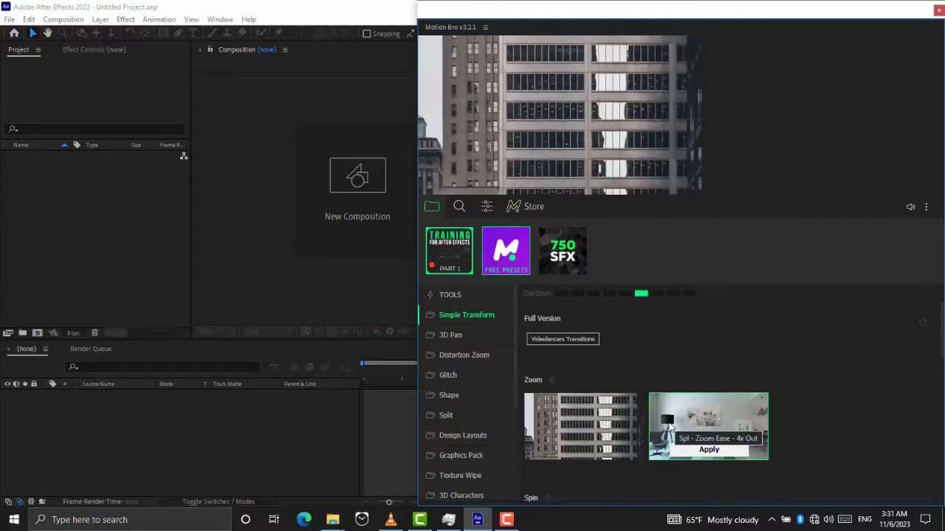
pyautogui.scroll(-2, 668, 428)
pyautogui.moveTo(587, 395)
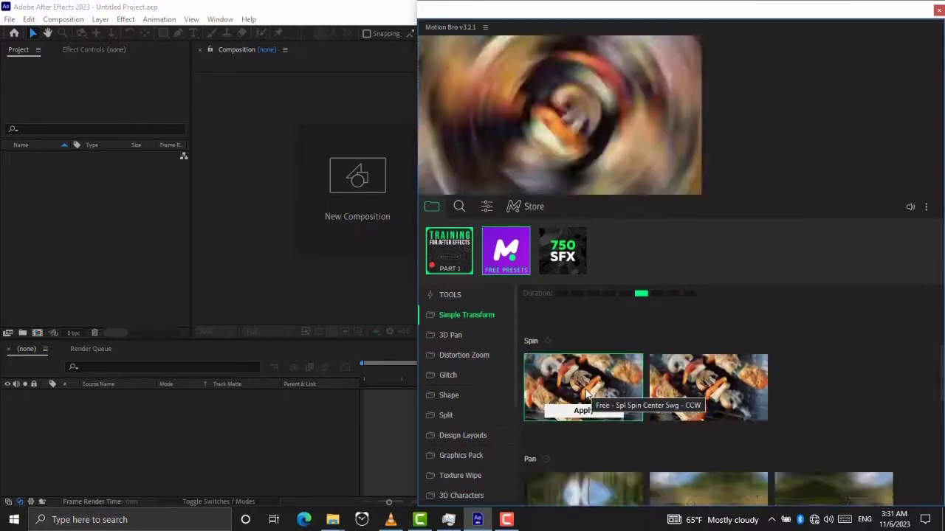
pyautogui.scroll(-1, 587, 395)
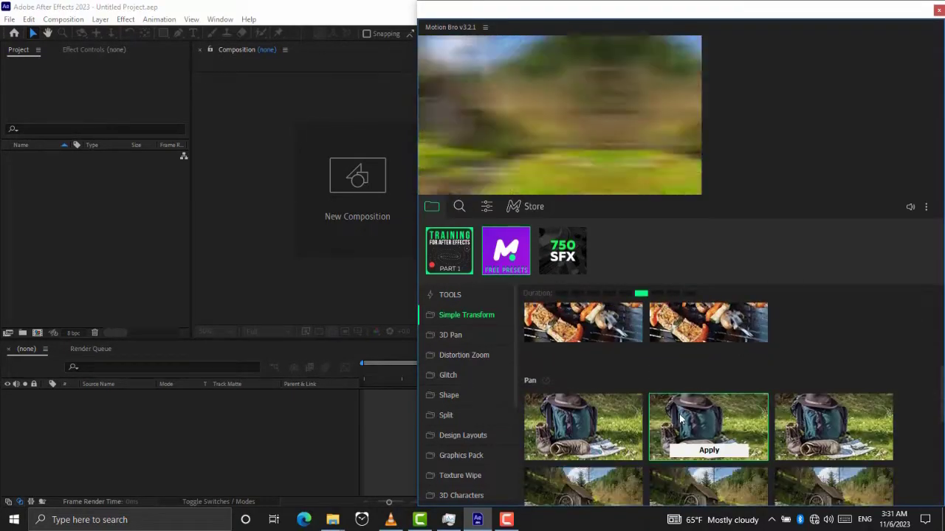
pyautogui.scroll(-2, 681, 419)
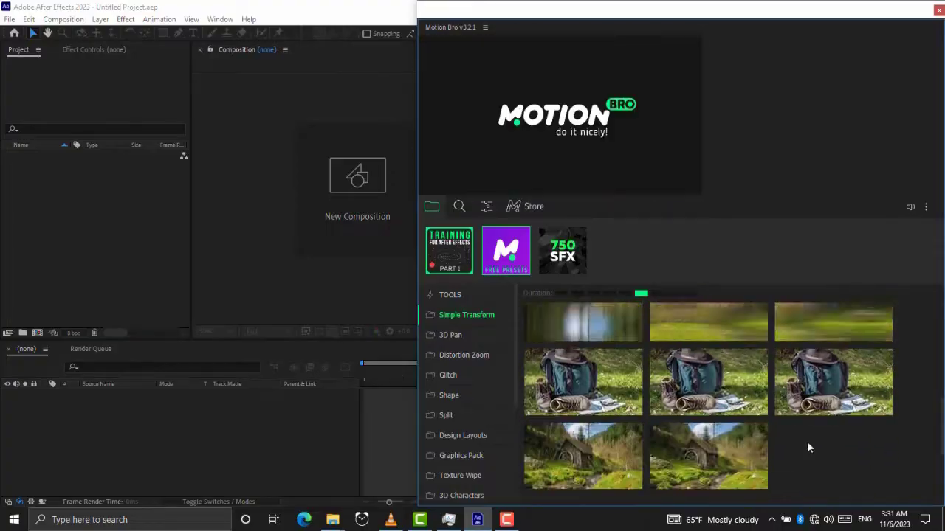
pyautogui.scroll(-2, 808, 448)
# Browse the Distortion Zoom transitions
pyautogui.click(464, 355)
pyautogui.moveTo(587, 412)
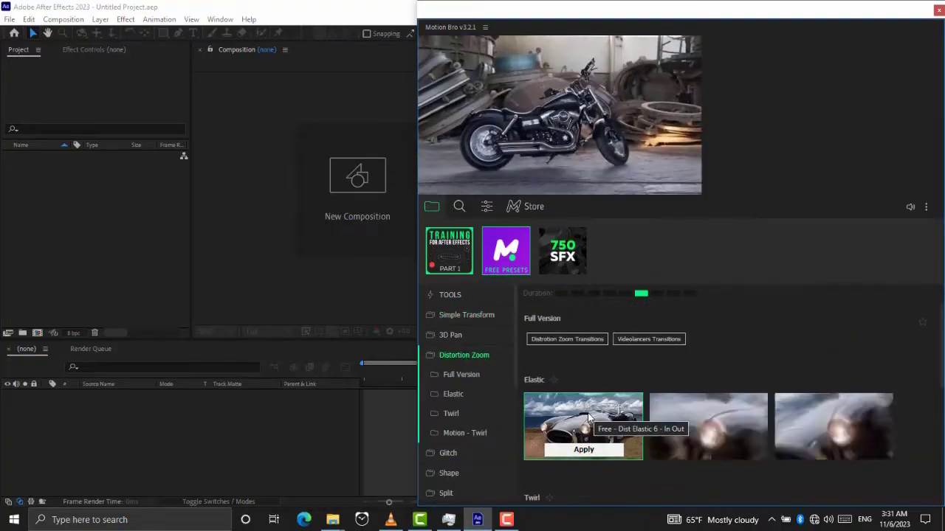
pyautogui.scroll(-1, 799, 417)
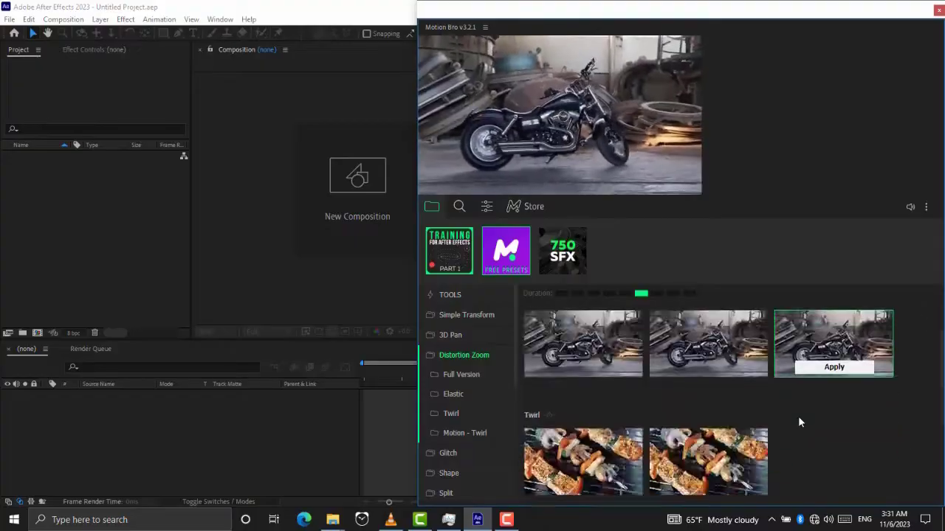
pyautogui.scroll(-1, 799, 423)
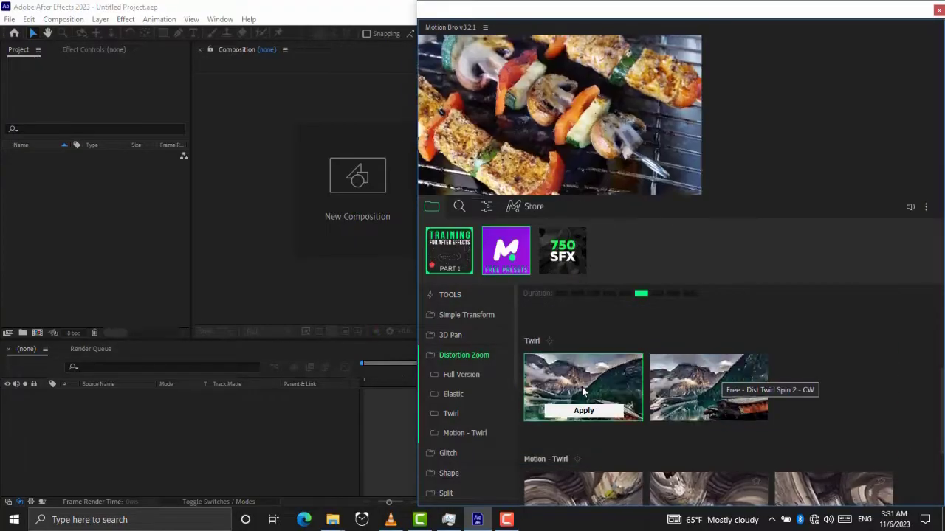
pyautogui.scroll(-2, 590, 399)
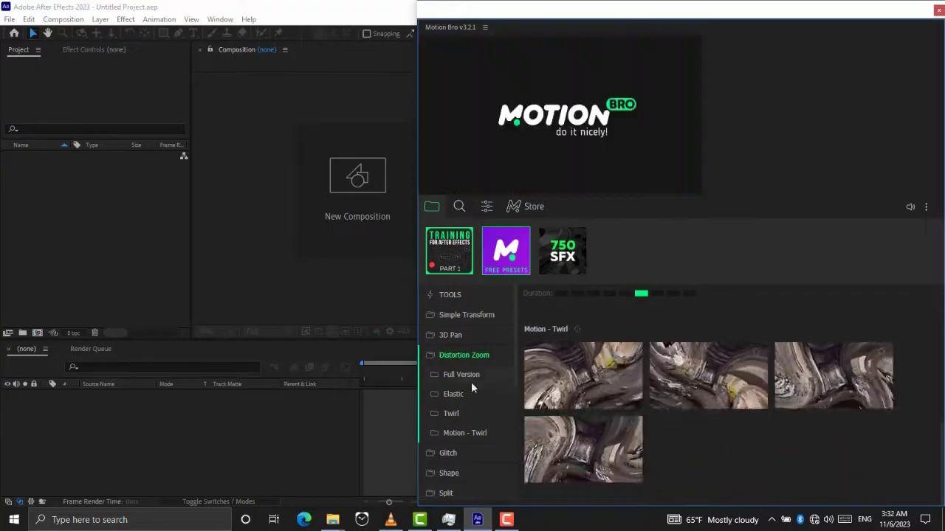
# Open the Glitch category and scroll down to the Shake transitions
pyautogui.click(448, 453)
pyautogui.scroll(-2, 590, 399)
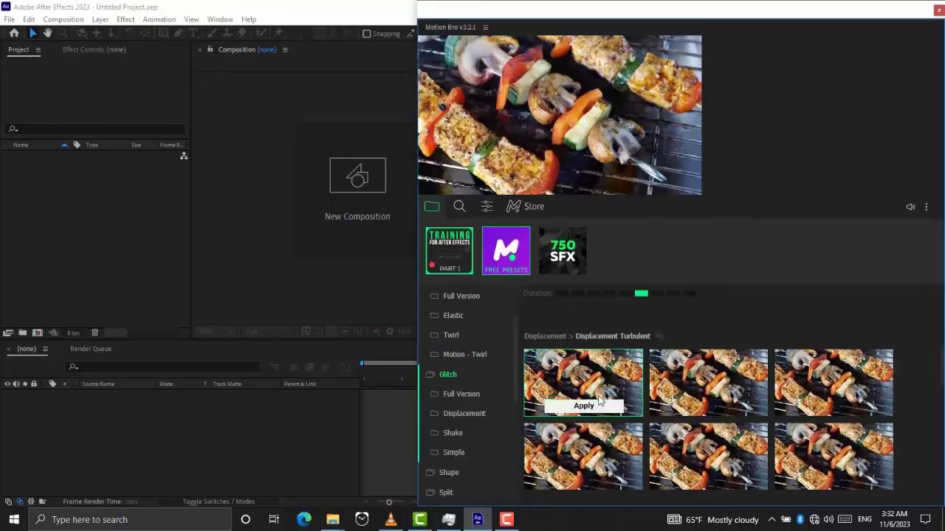
pyautogui.scroll(-1, 702, 452)
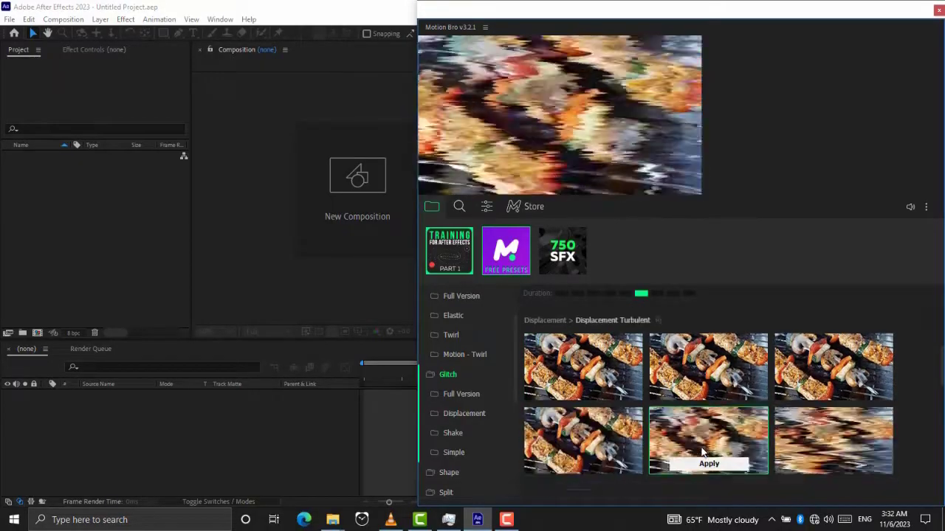
pyautogui.scroll(-3, 694, 446)
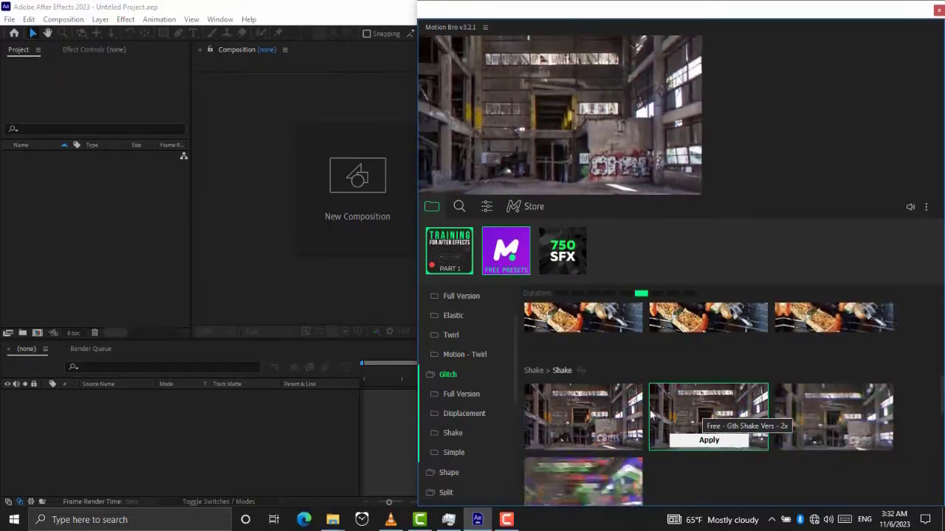
pyautogui.scroll(-1, 591, 473)
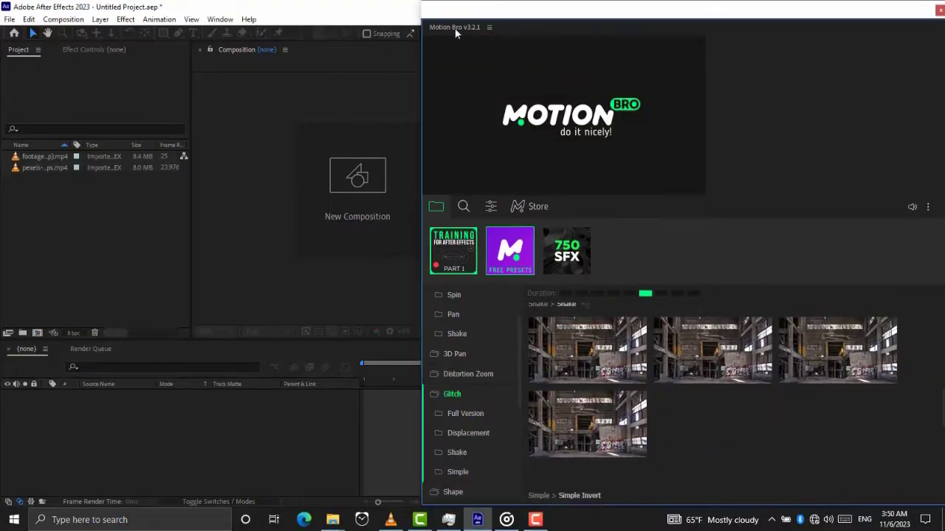
# Make a cheetah composition trimmed at 0:00:02:10, then add the elephant clip fitted to frame
pyautogui.moveTo(425, 11); pyautogui.dragTo(591, 21)
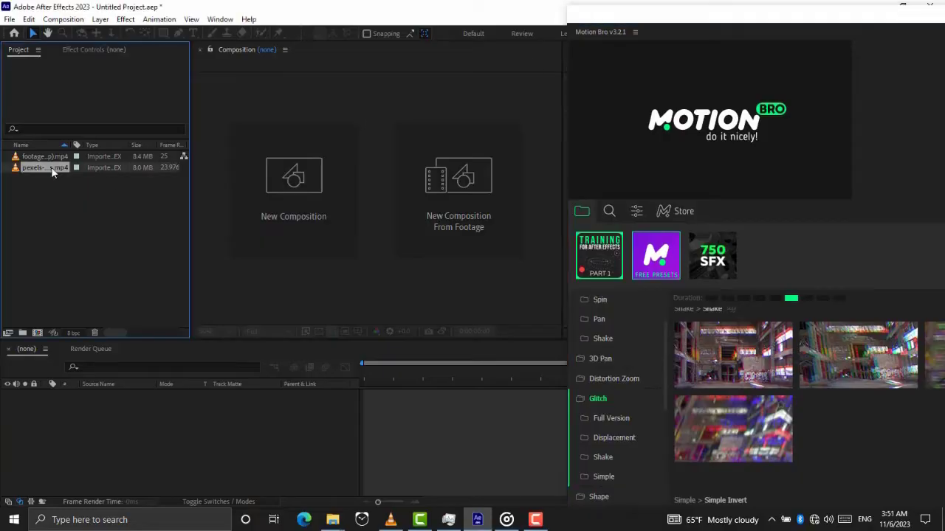
pyautogui.moveTo(51, 166); pyautogui.dragTo(84, 436)
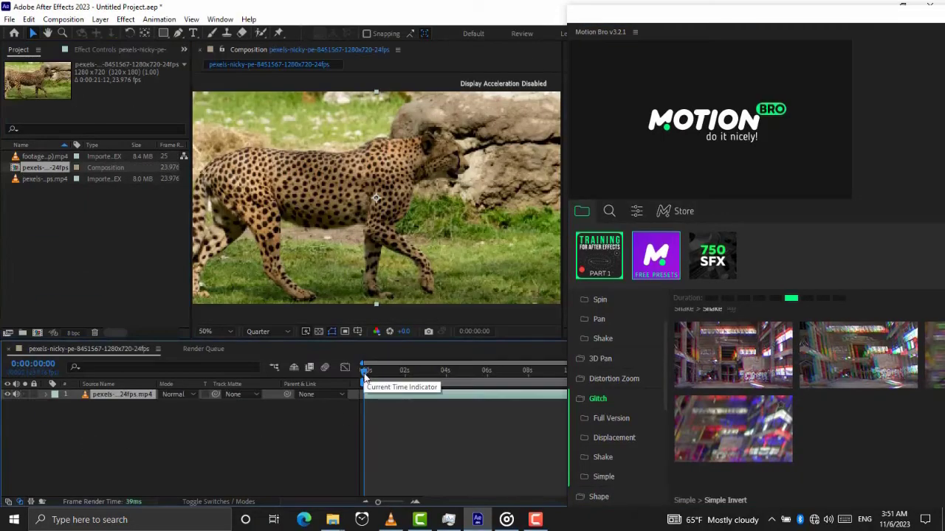
pyautogui.moveTo(364, 378); pyautogui.dragTo(413, 373)
pyautogui.hotkey('alt', ']')
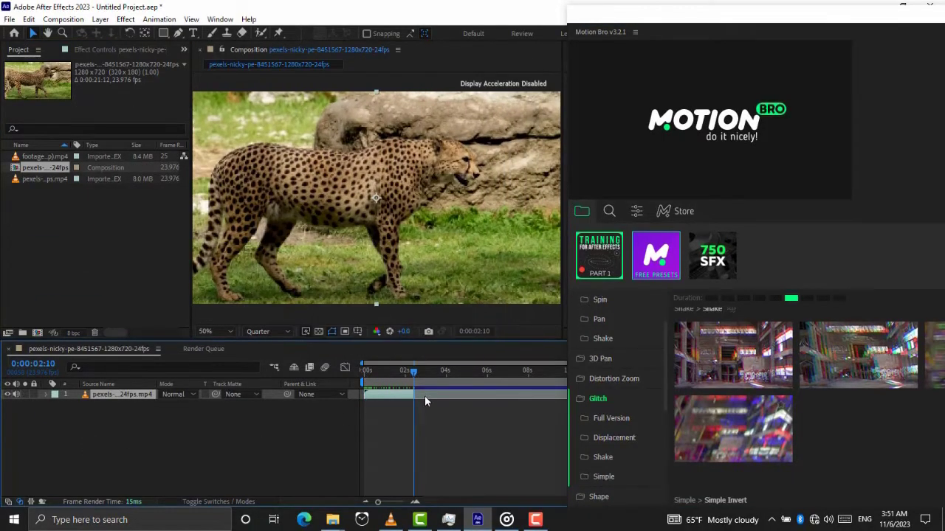
pyautogui.moveTo(44, 157); pyautogui.dragTo(417, 404)
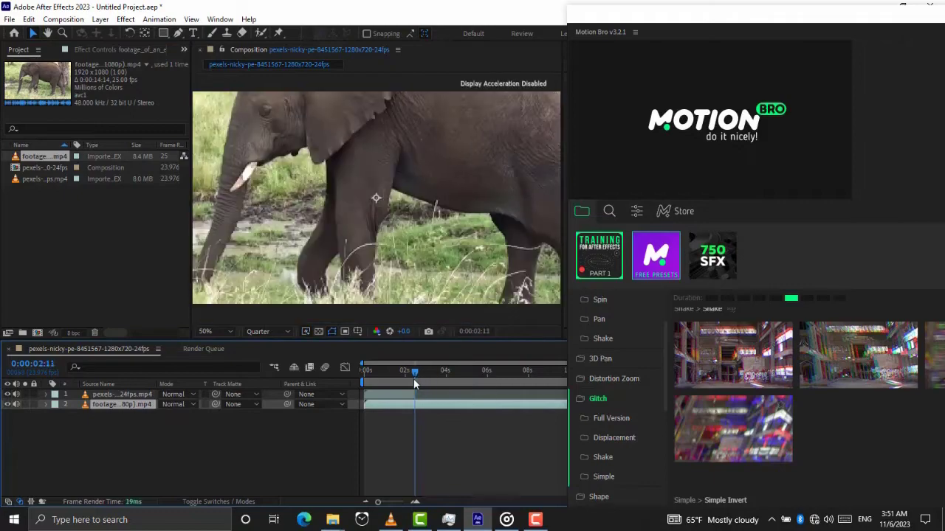
pyautogui.hotkey('ctrl', 'alt', 'f')
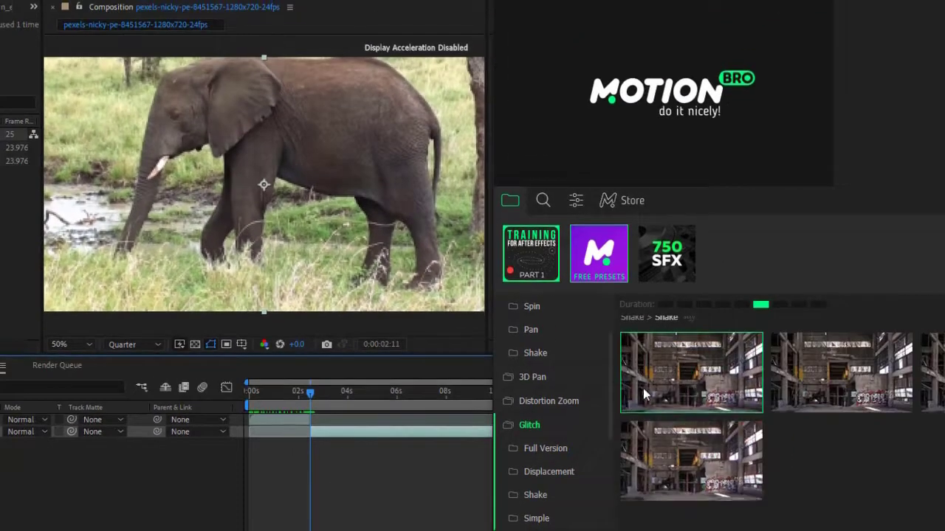
# Apply the Glitch Shake preset at the cut and place the elephant layer above the cheetah
pyautogui.moveTo(840, 358)
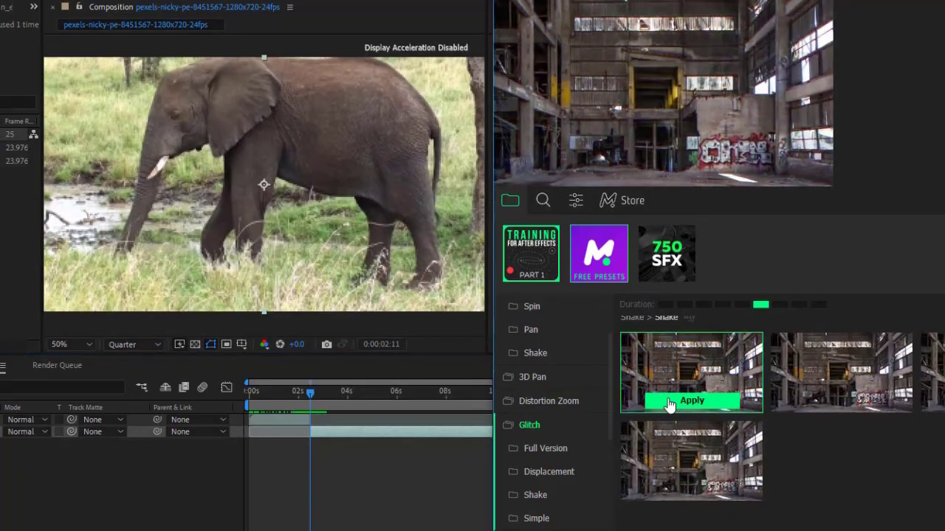
pyautogui.click(668, 403)
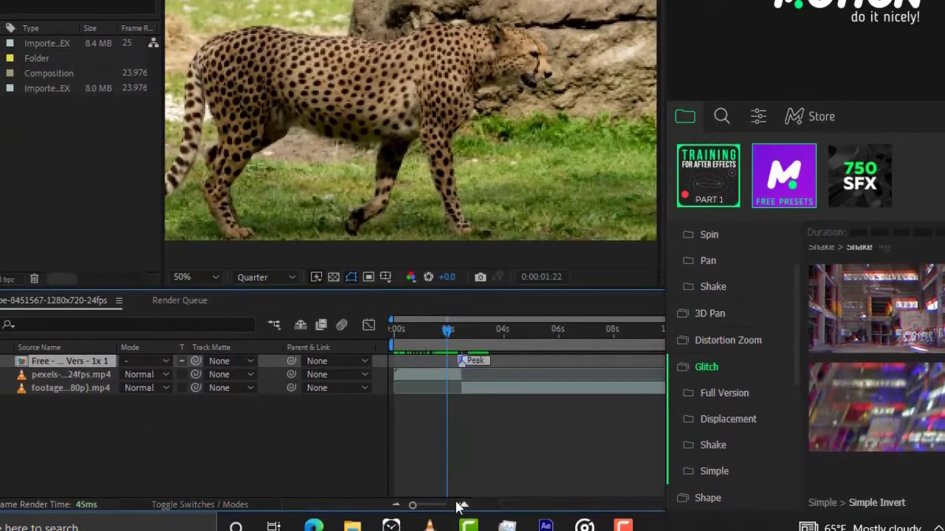
pyautogui.moveTo(99, 387); pyautogui.dragTo(104, 373)
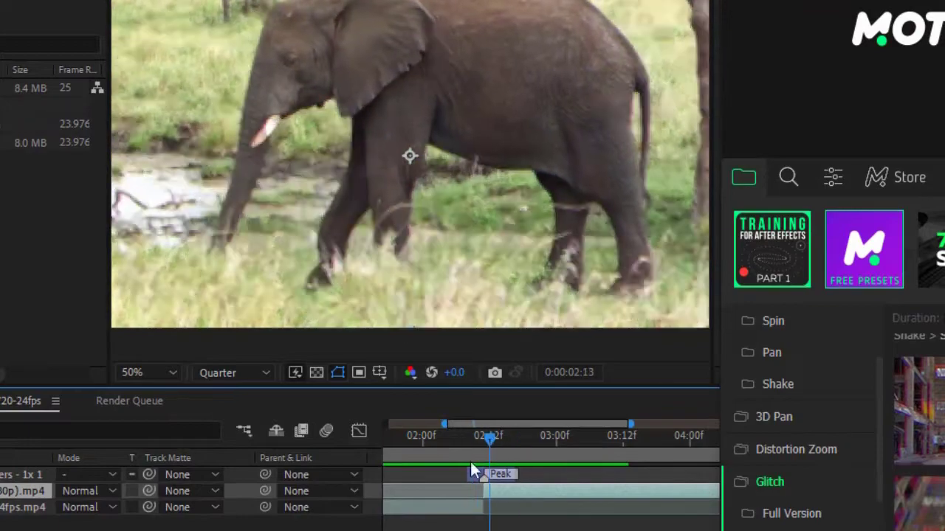
# Preview the glitch shake transition from the start of the composition
pyautogui.press('Home')
pyautogui.press('-')
pyautogui.moveTo(389, 439); pyautogui.dragTo(404, 451)
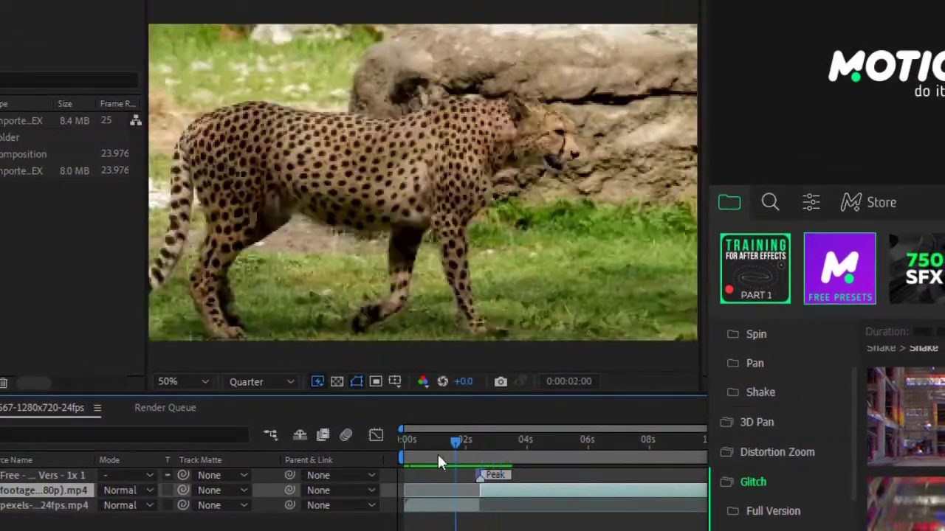
pyautogui.press('space')
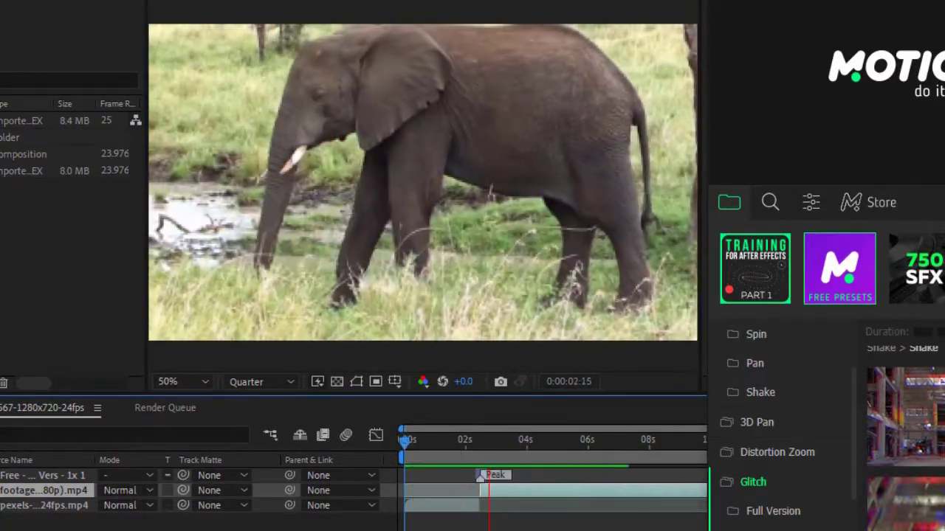
pyautogui.press('space')
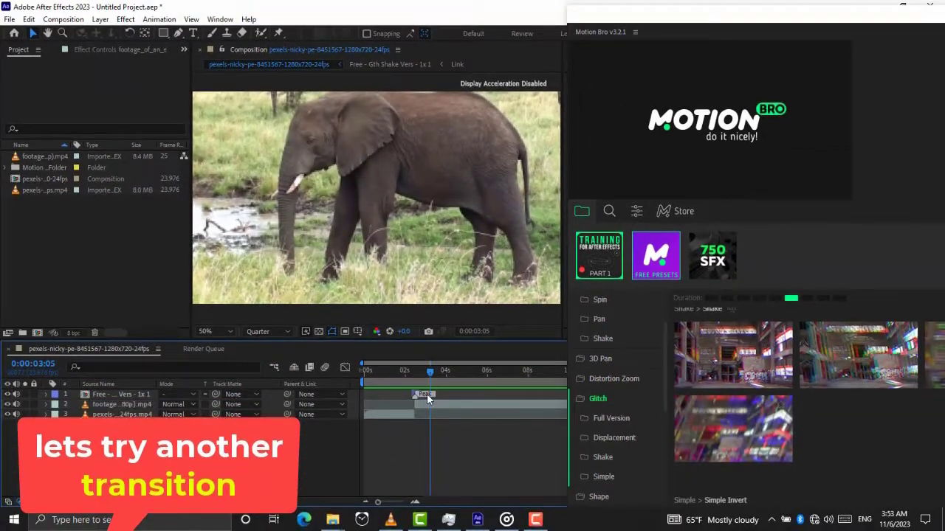
# Delete the Glitch Shake layer and apply a Simple Transform Spin preset at the cut
pyautogui.click(427, 393)
pyautogui.press('Delete')
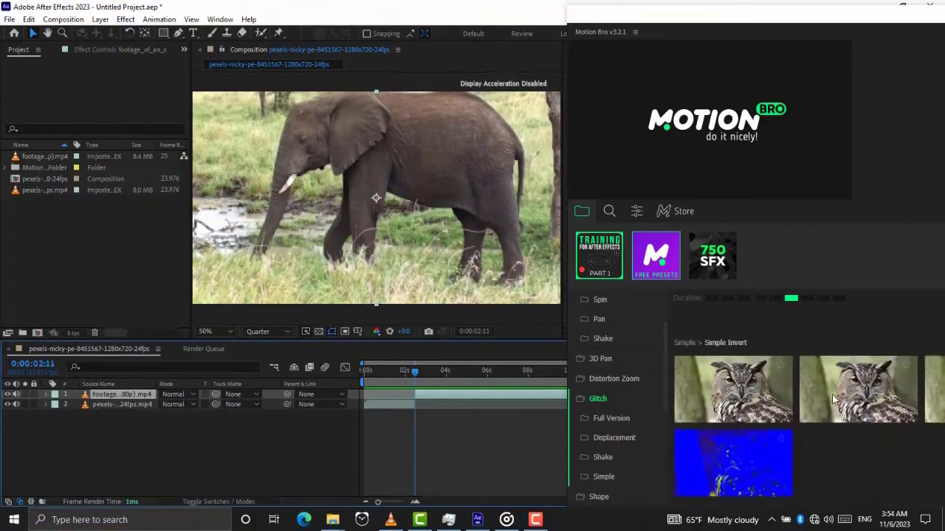
pyautogui.scroll(3, 662, 328)
pyautogui.click(662, 319)
pyautogui.click(734, 455)
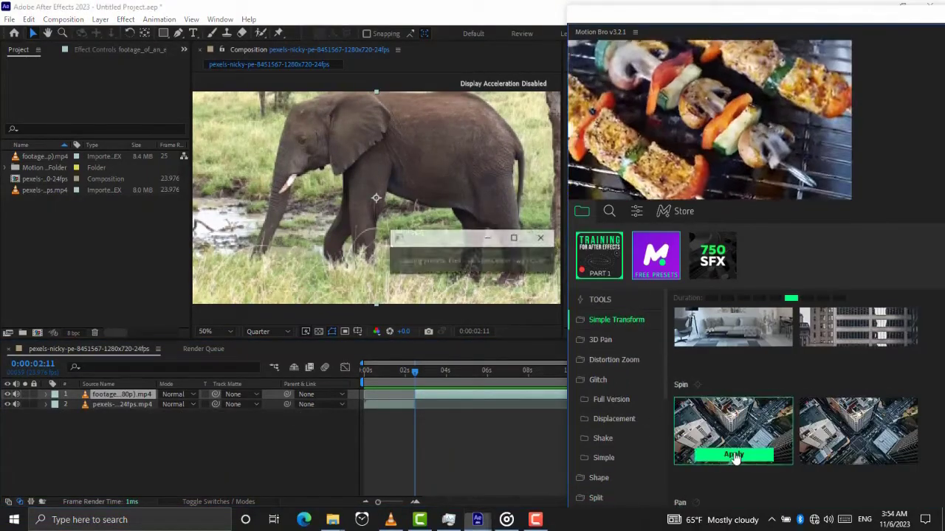